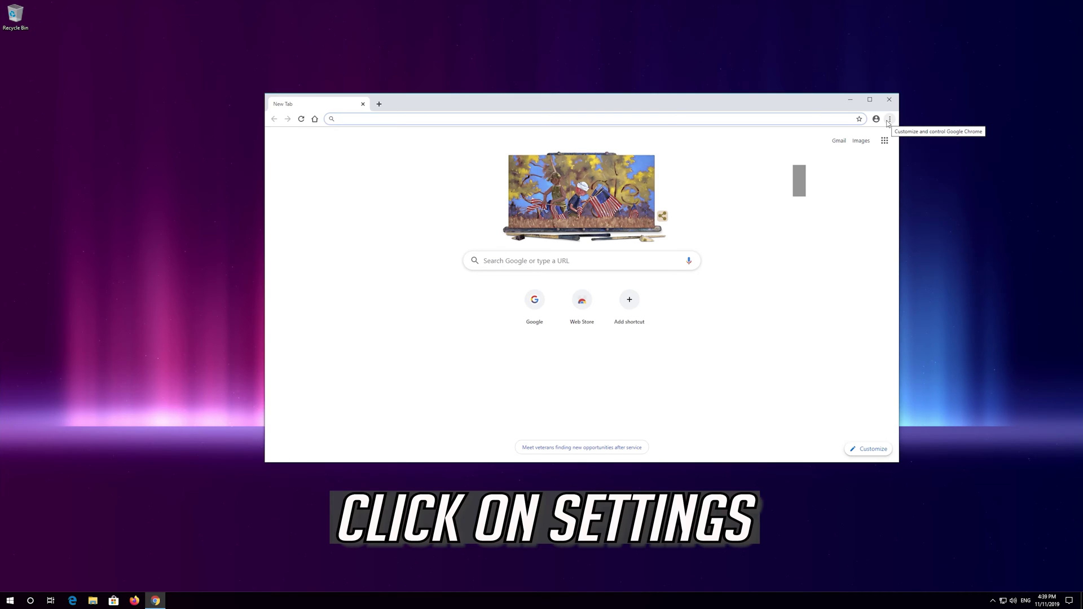
Open Chrome's Settings page from the three-dot menu
{"action": "left_click", "coordinate": [888, 119]}
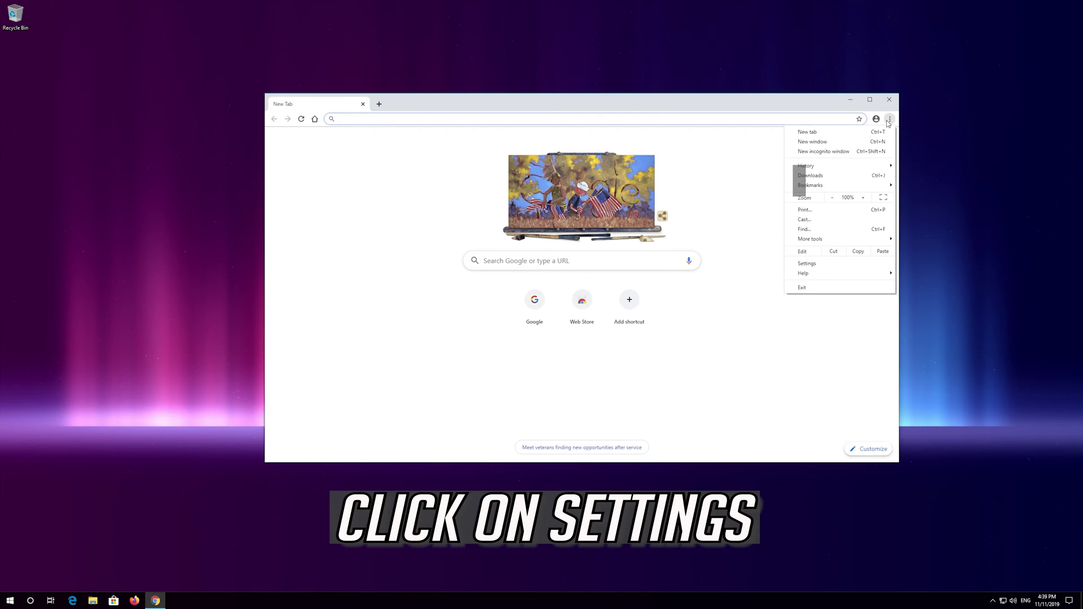
{"action": "left_click", "coordinate": [841, 265]}
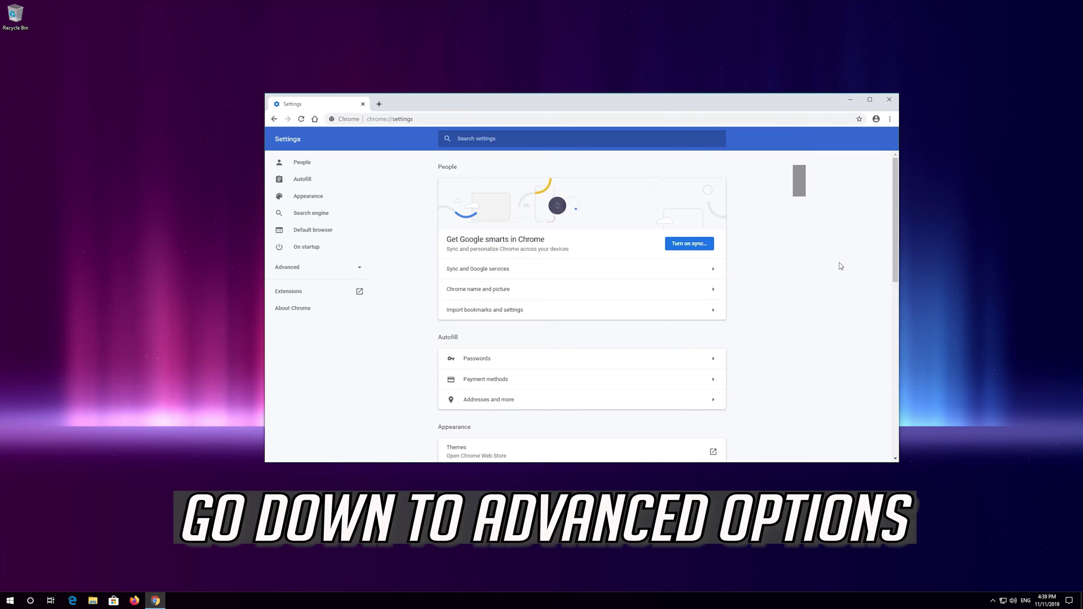
Expand Advanced settings and open Clear browsing data under Privacy and security
{"action": "scroll", "coordinate": [670, 269], "scroll_direction": "down", "scroll_amount": 5}
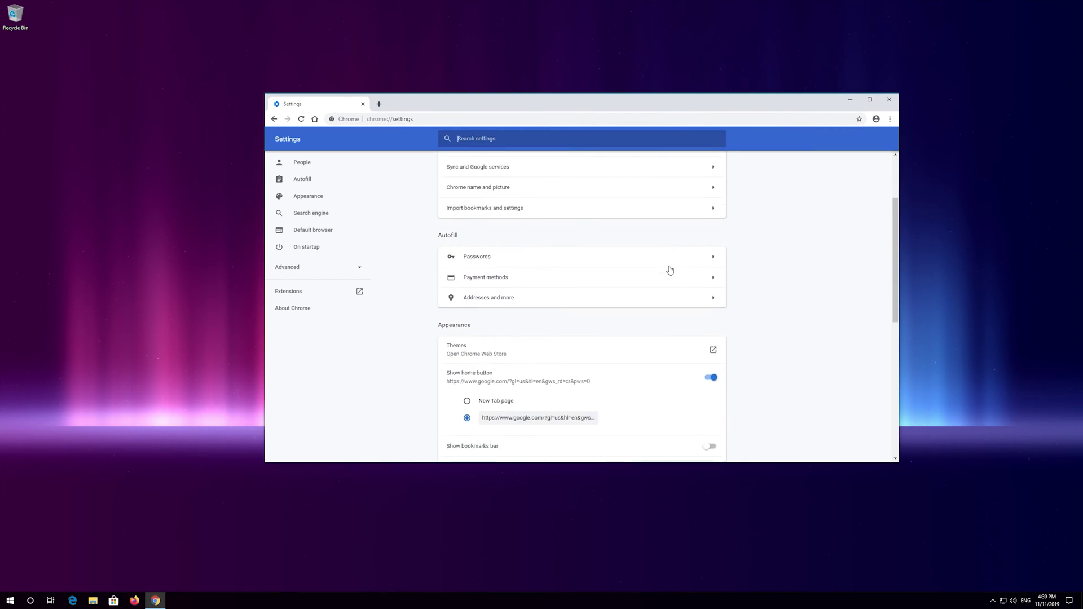
{"action": "scroll", "coordinate": [670, 270], "scroll_direction": "down", "scroll_amount": 3}
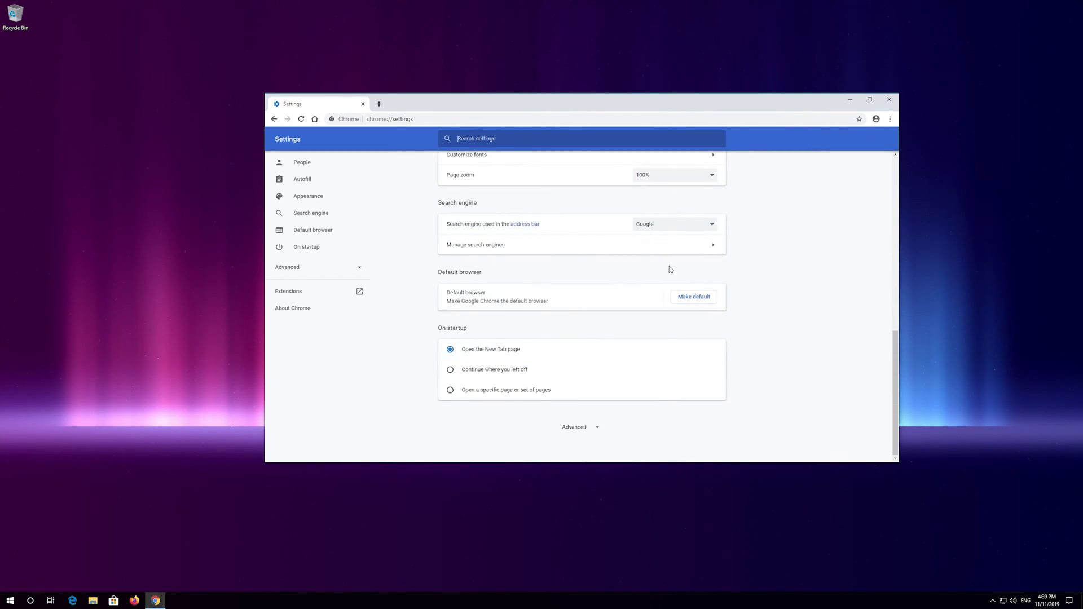
{"action": "left_click", "coordinate": [593, 428]}
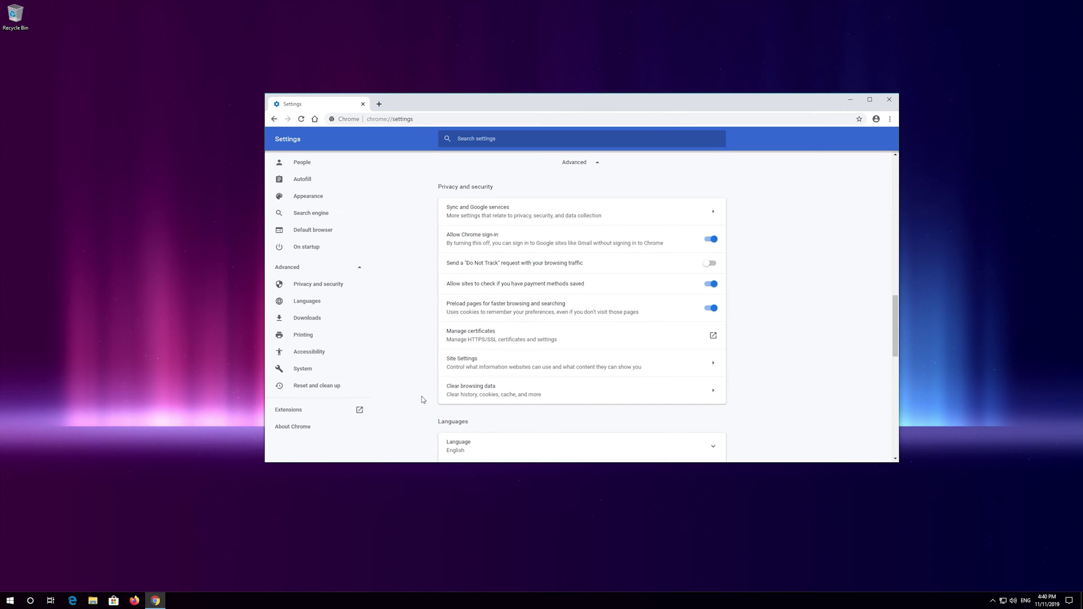
{"action": "left_click", "coordinate": [512, 392]}
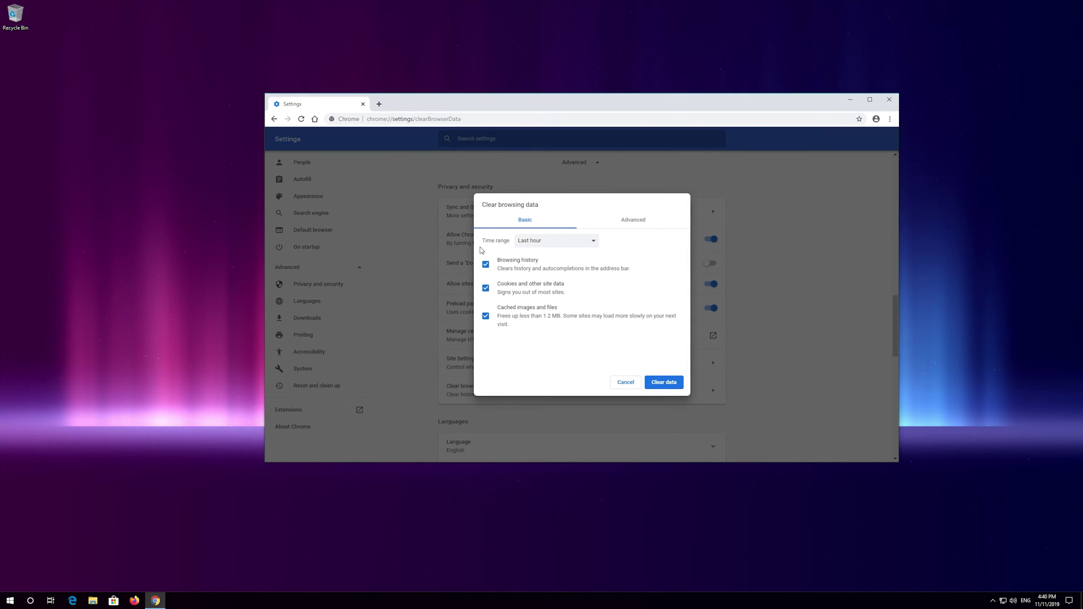
Pick All time as the time range and switch to the dialog's Advanced tab
{"action": "left_click", "coordinate": [530, 245]}
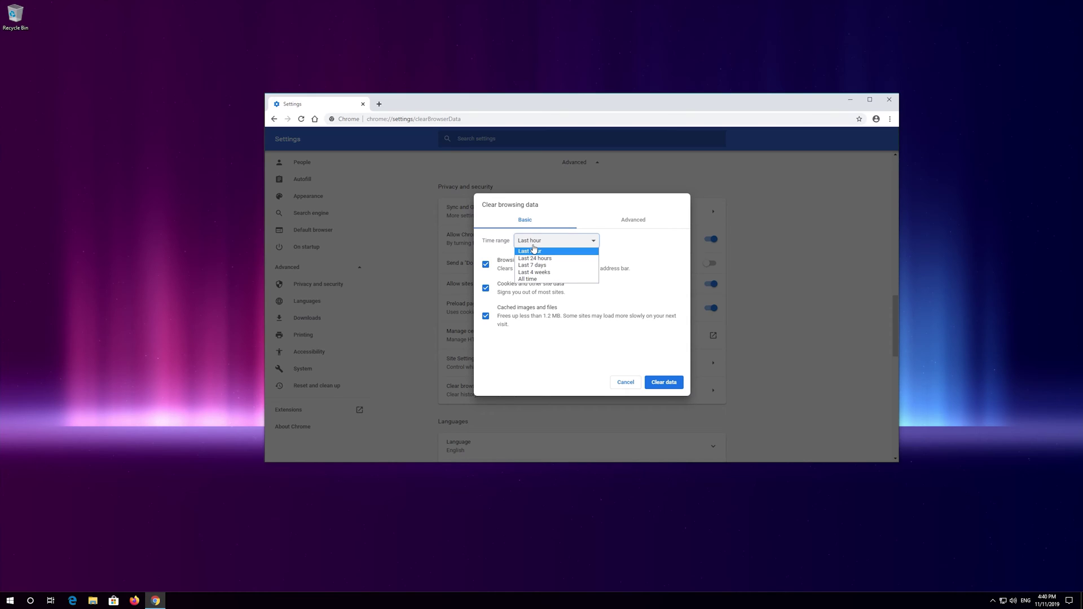
{"action": "left_click", "coordinate": [552, 280]}
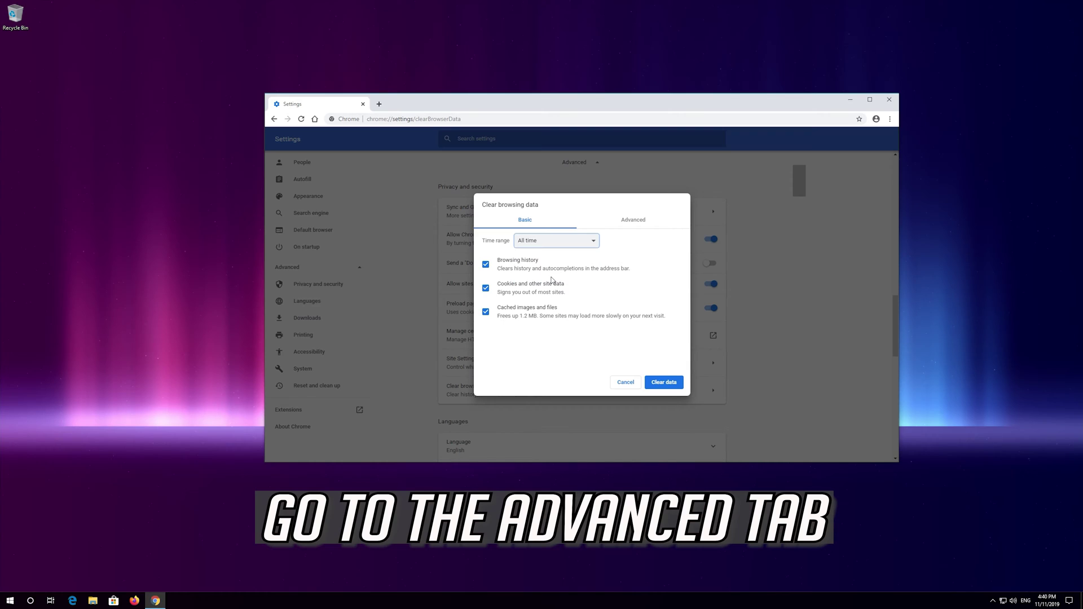
{"action": "left_click", "coordinate": [631, 225]}
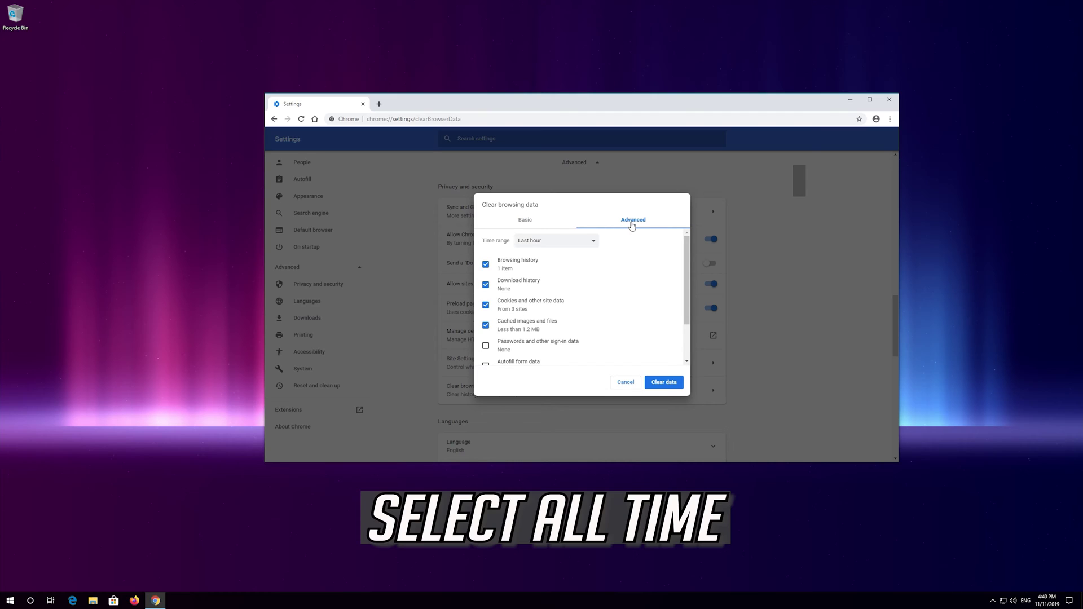
Set All time and additionally tick Site Settings, Autofill form data and Hosted app data
{"action": "left_click", "coordinate": [558, 241]}
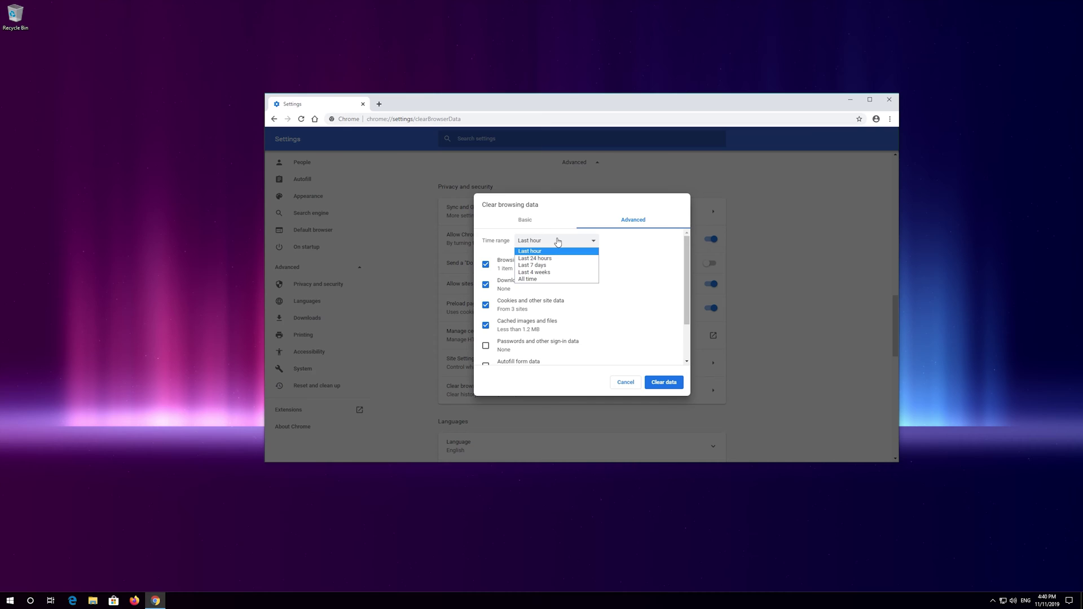
{"action": "left_click", "coordinate": [547, 279]}
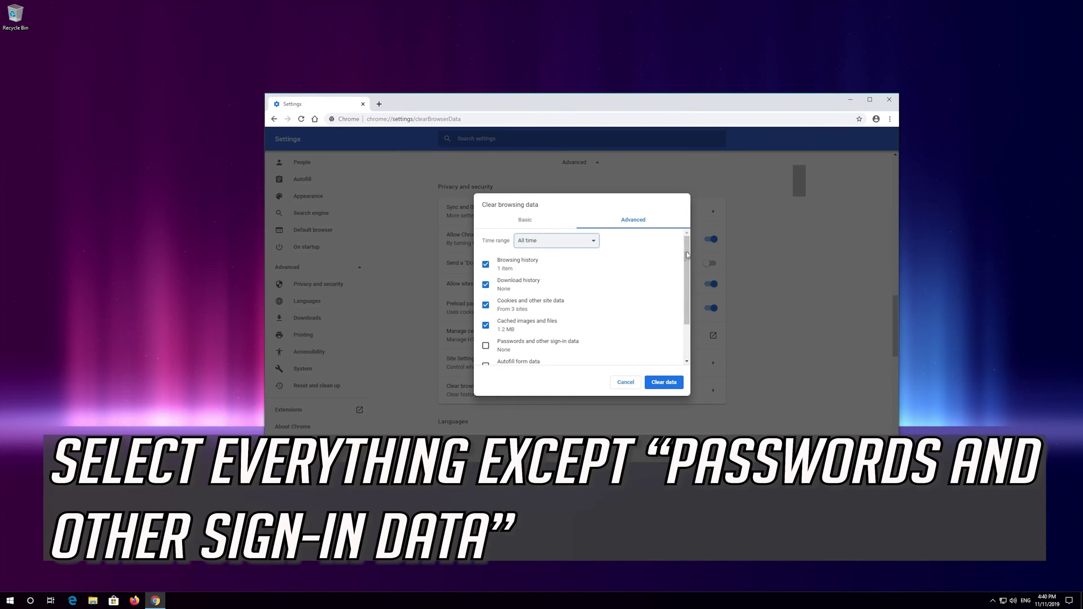
{"action": "scroll", "coordinate": [689, 260], "scroll_direction": "down", "scroll_amount": 1}
{"action": "scroll", "coordinate": [689, 261], "scroll_direction": "down", "scroll_amount": 2}
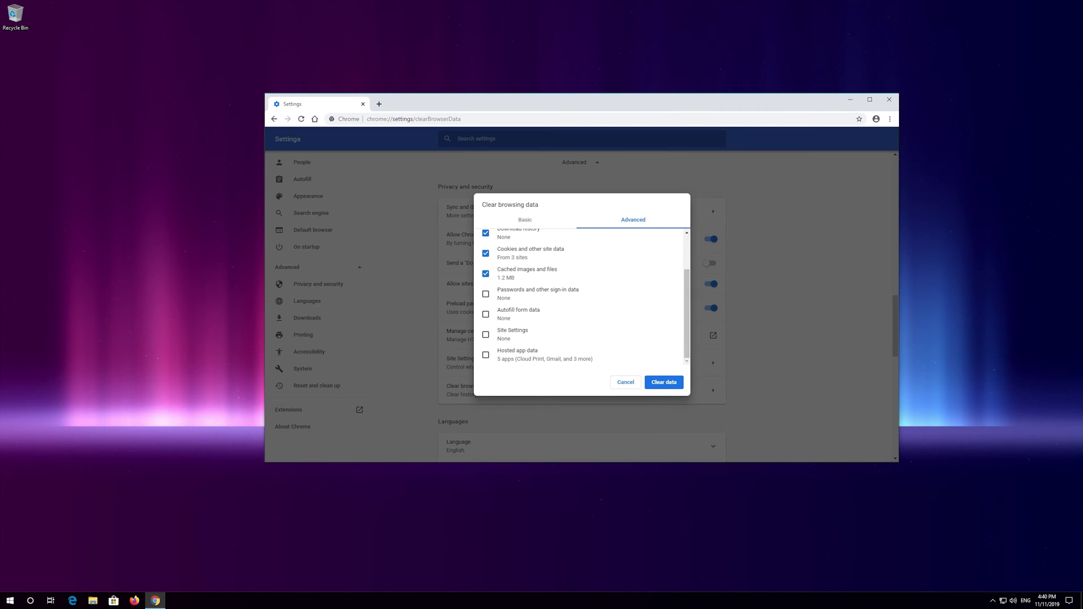
{"action": "left_click", "coordinate": [485, 335]}
{"action": "left_click", "coordinate": [486, 315]}
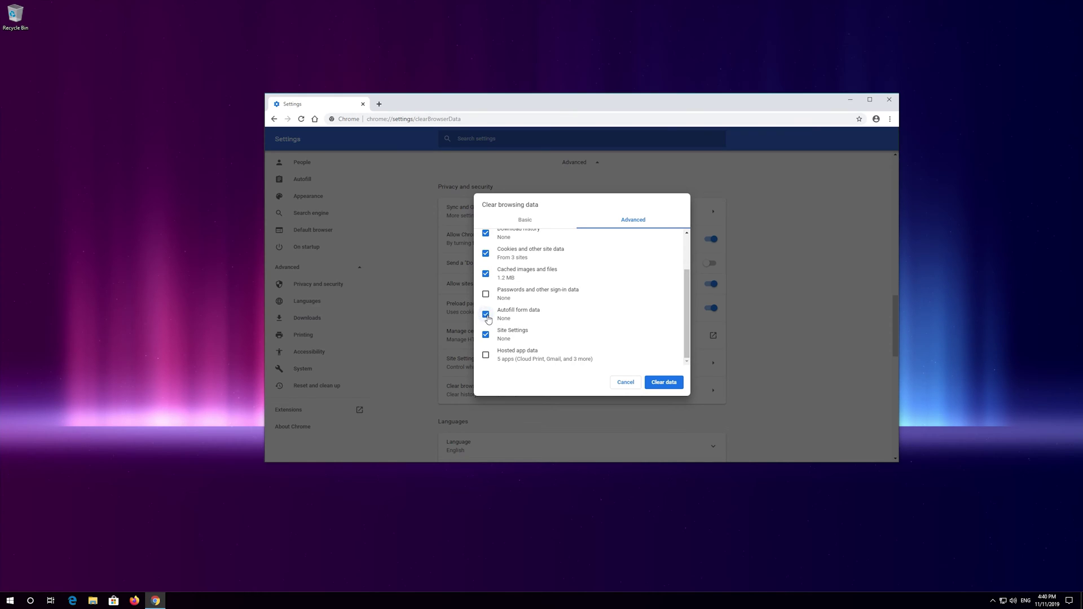
{"action": "left_click", "coordinate": [485, 358]}
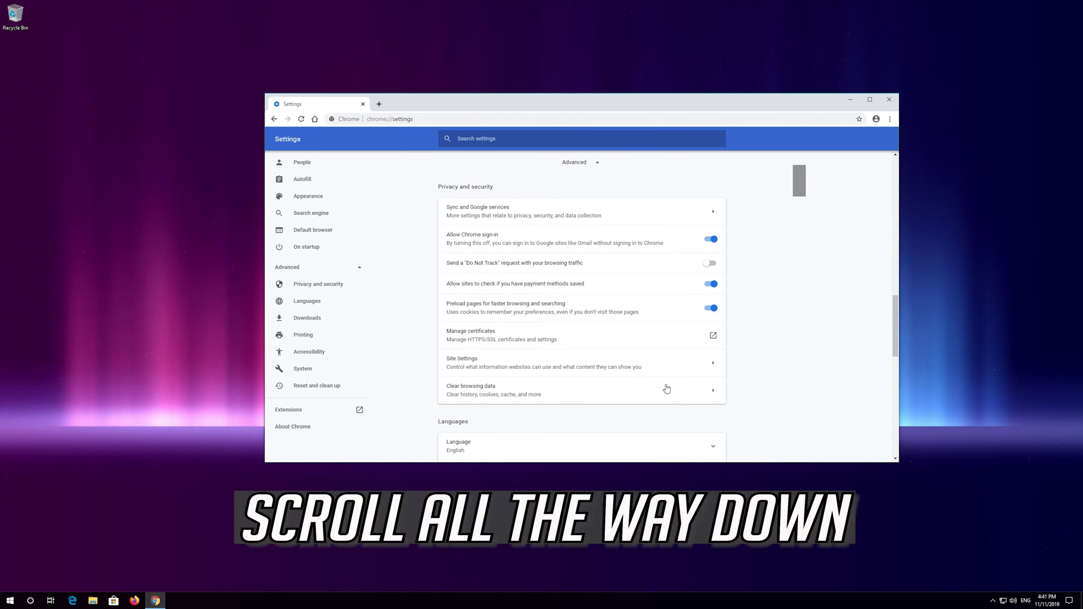
Under Reset and clean up, restore Chrome settings to original defaults and confirm Reset settings
{"action": "scroll", "coordinate": [667, 388], "scroll_direction": "down", "scroll_amount": 8}
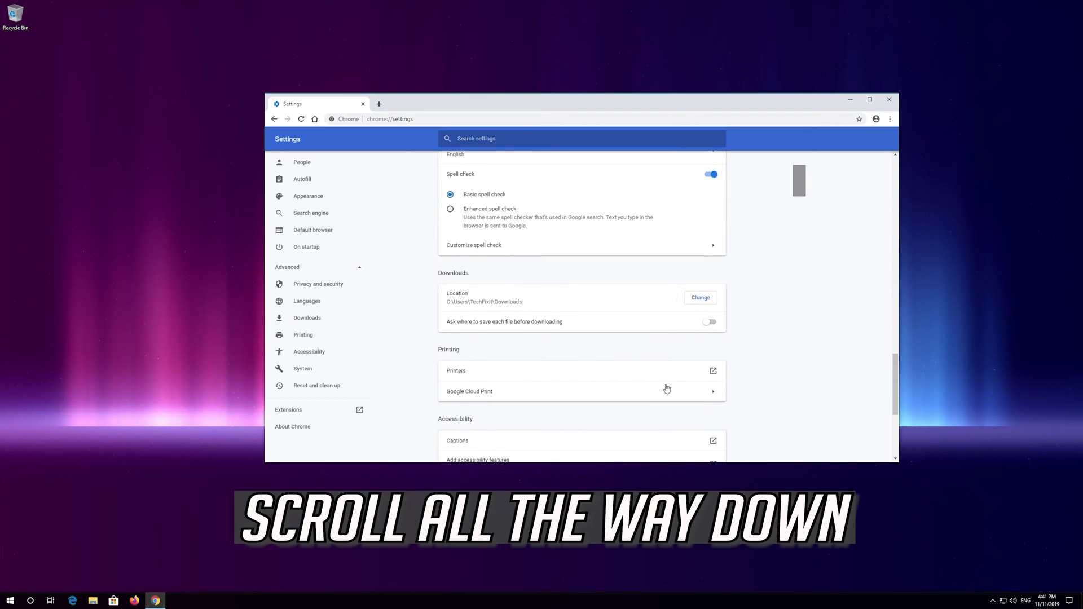
{"action": "scroll", "coordinate": [667, 388], "scroll_direction": "down", "scroll_amount": 3}
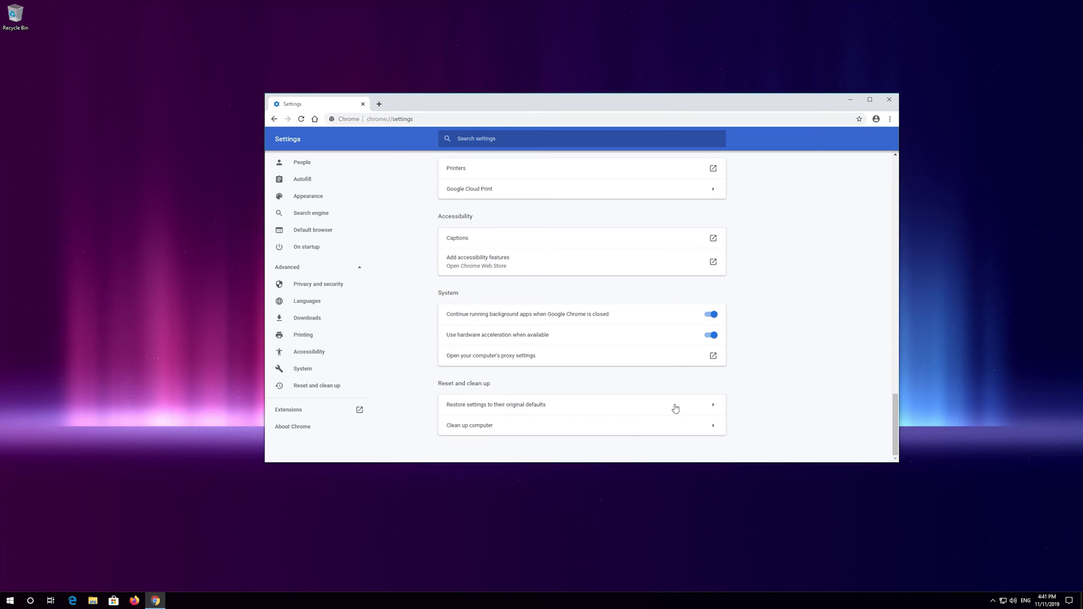
{"action": "left_click", "coordinate": [675, 408]}
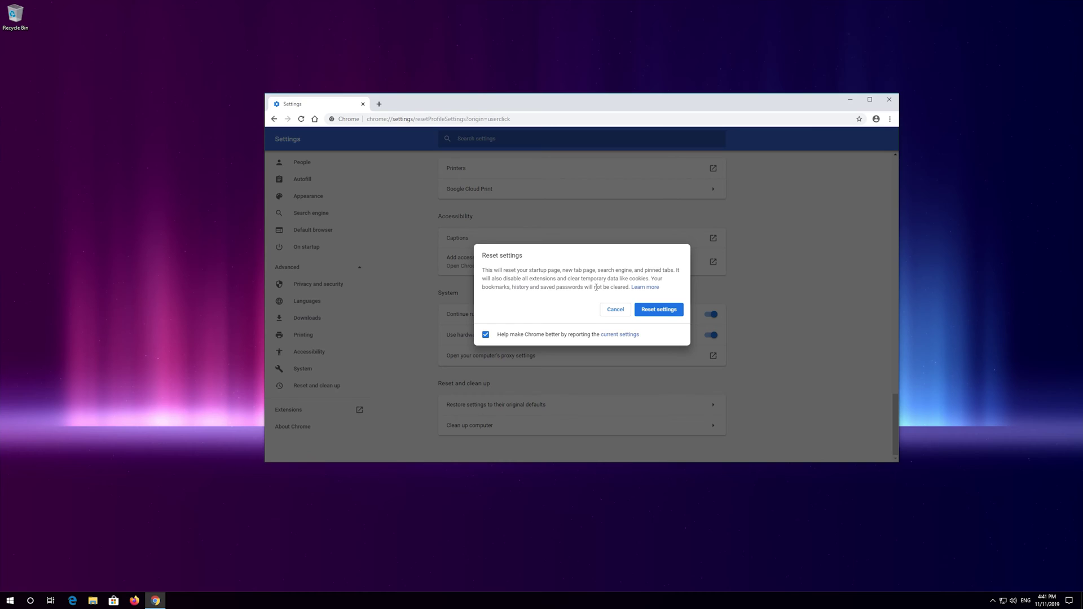
{"action": "left_click", "coordinate": [666, 313]}
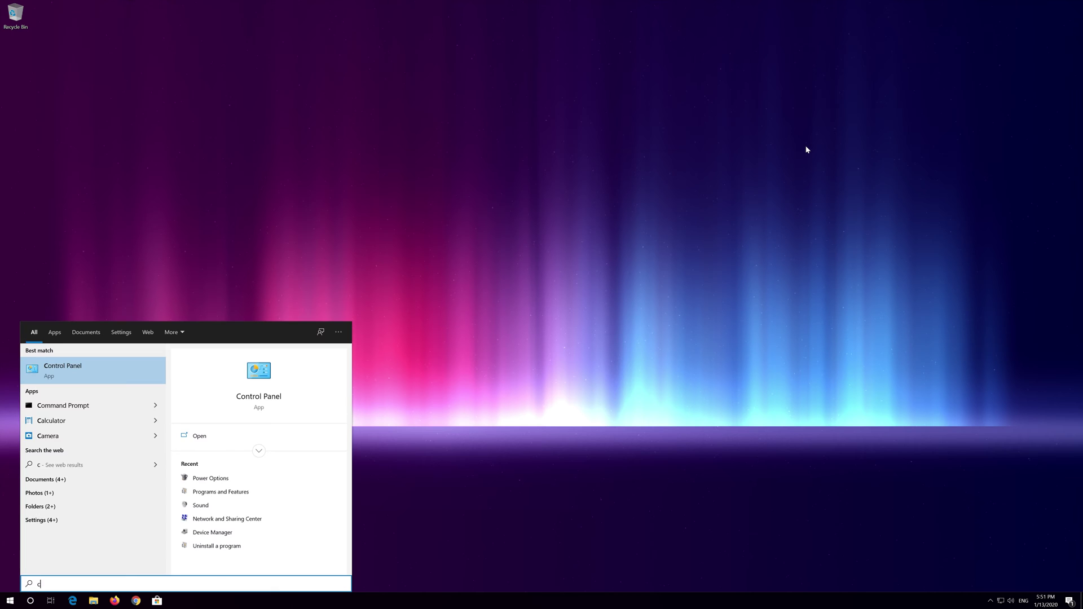
Search Start for 'control panel' and open the Control Panel best match
{"action": "type", "text": "ntrol panel"}
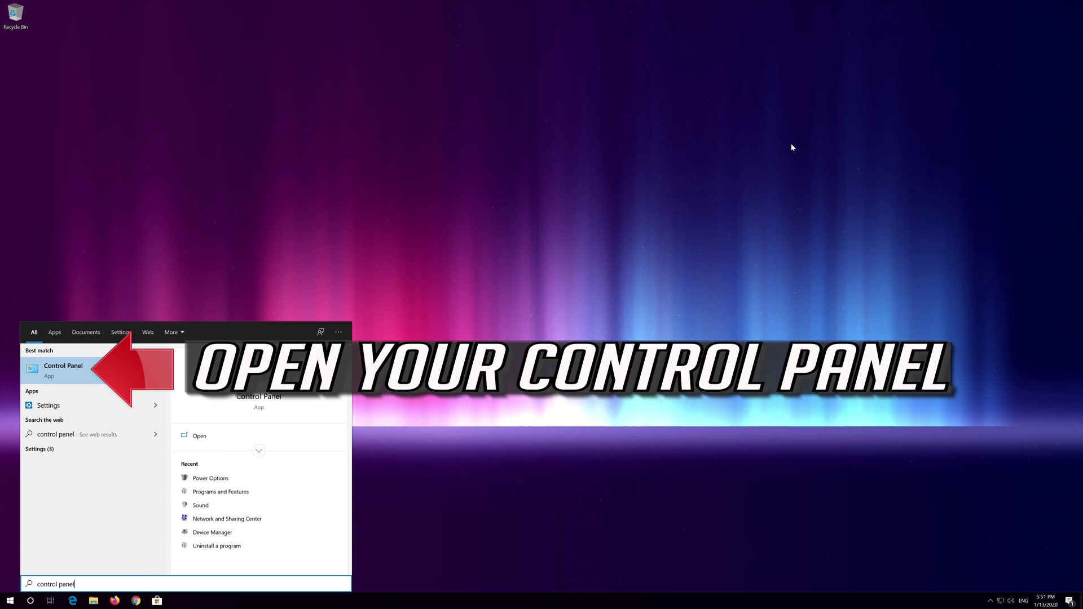
{"action": "left_click", "coordinate": [79, 358]}
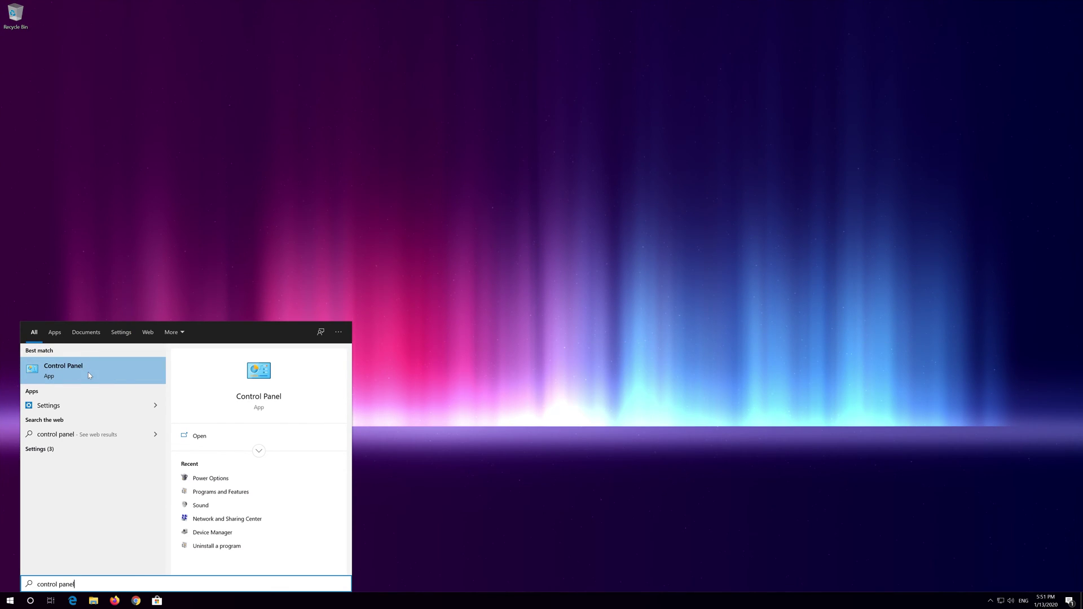
{"action": "left_click", "coordinate": [90, 373]}
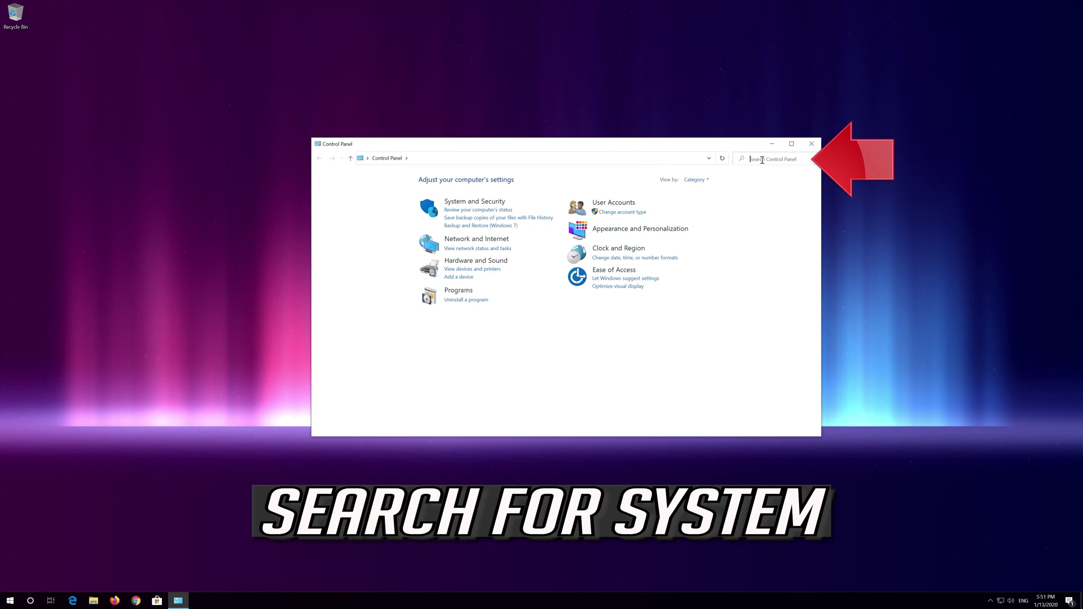
Search Control Panel for 'system', open the System page, then Advanced system settings
{"action": "type", "text": "sy"}
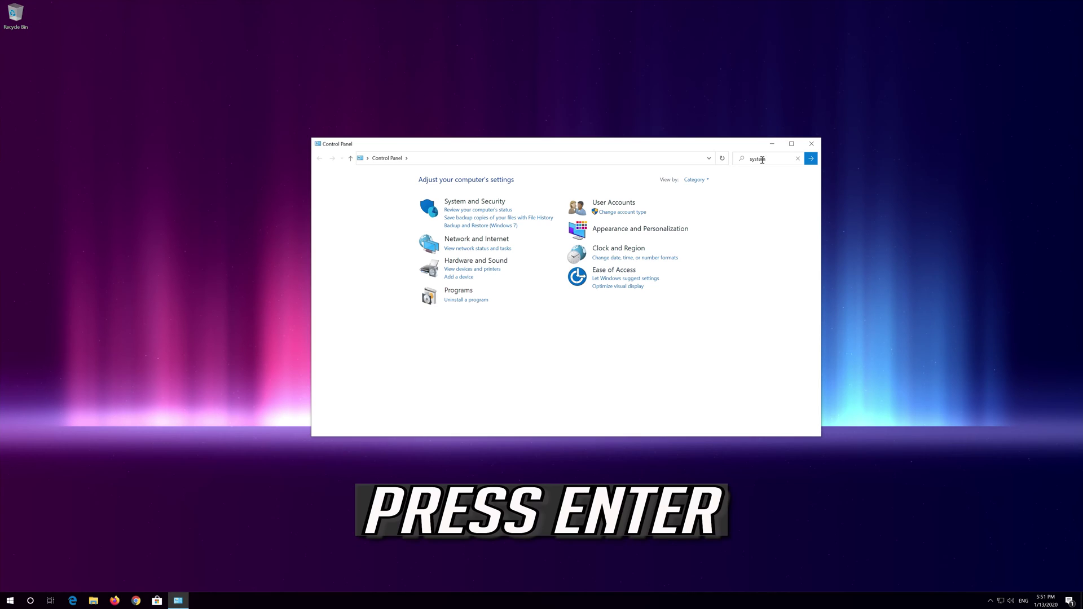
{"action": "type", "text": "stem"}
{"action": "key", "text": "Return"}
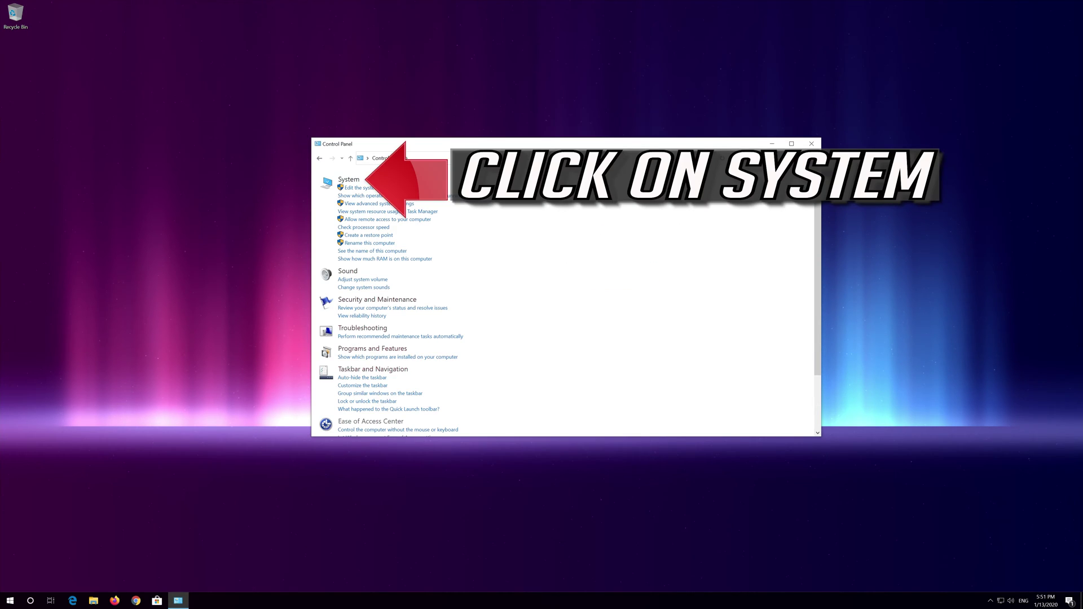
{"action": "left_click", "coordinate": [347, 182]}
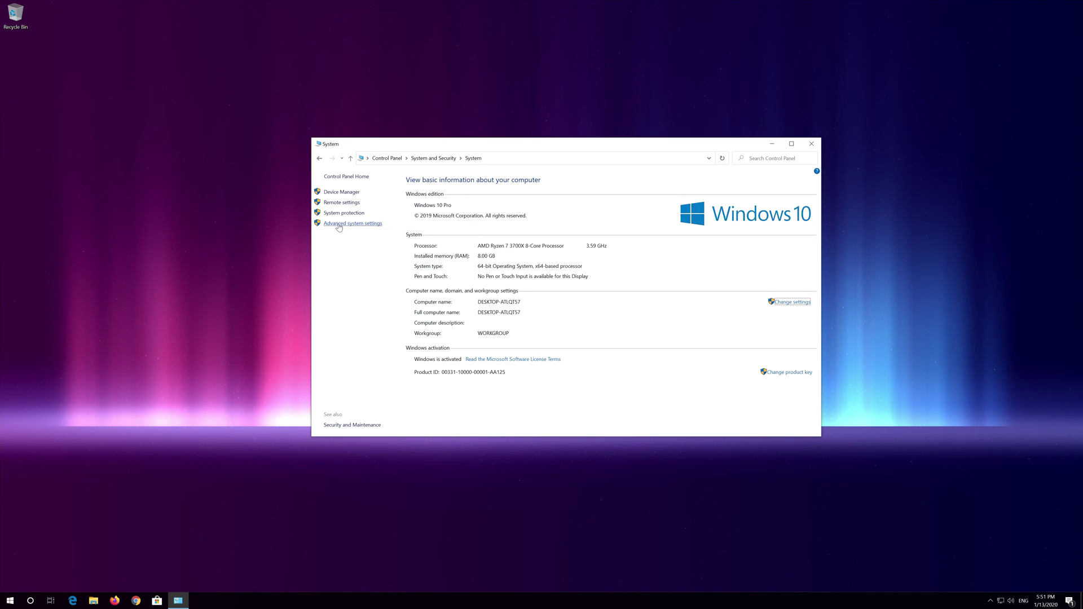
{"action": "left_click", "coordinate": [339, 224]}
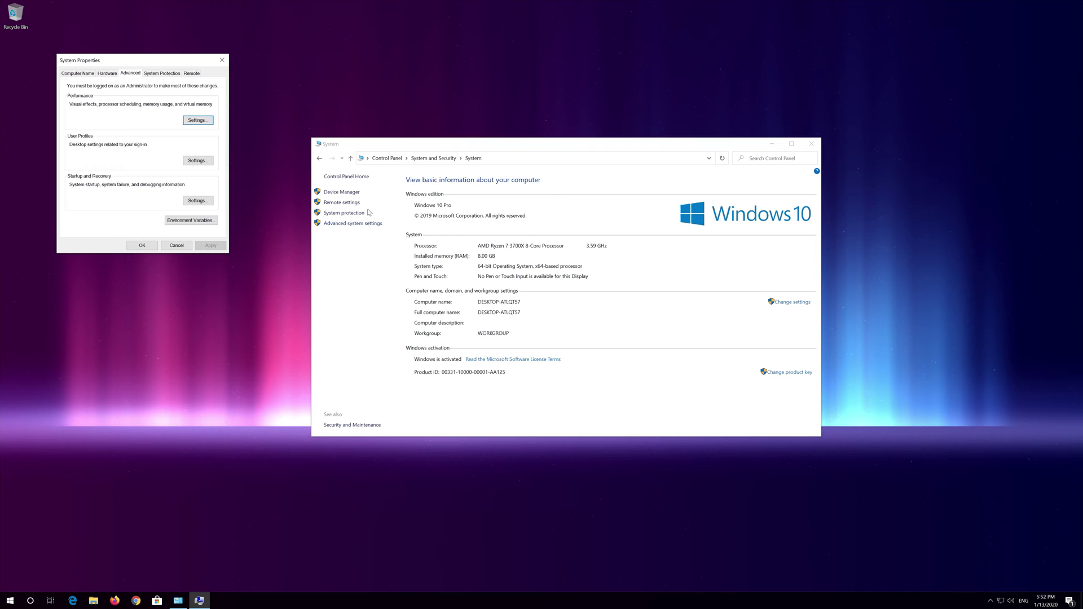
Open Performance Options, go to its Advanced tab, and open Virtual memory's Change dialog
{"action": "left_click_drag", "start_coordinate": [149, 63], "coordinate": [562, 180]}
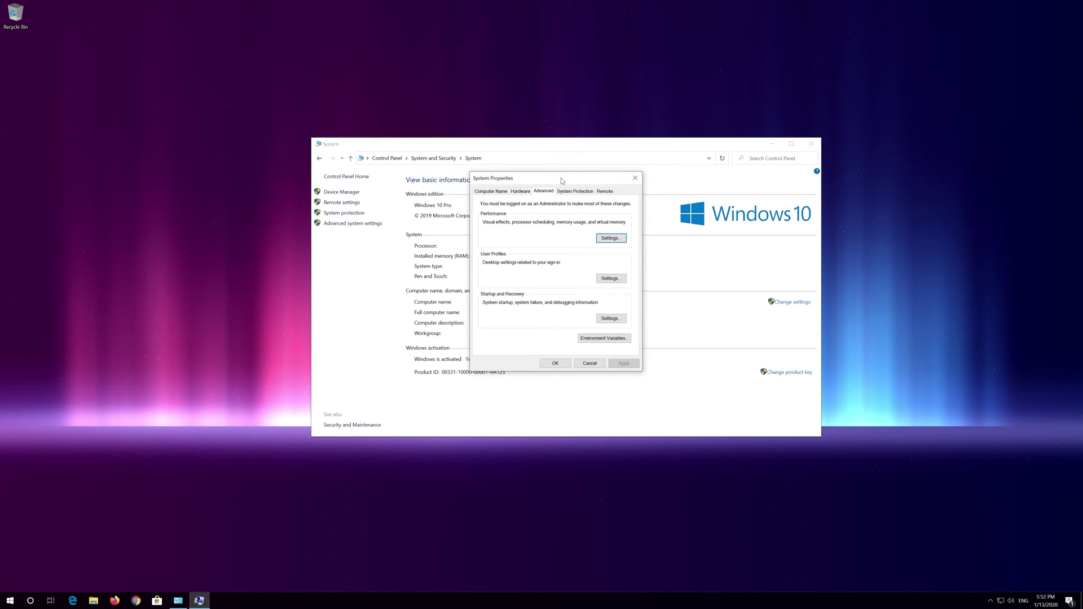
{"action": "left_click", "coordinate": [599, 243]}
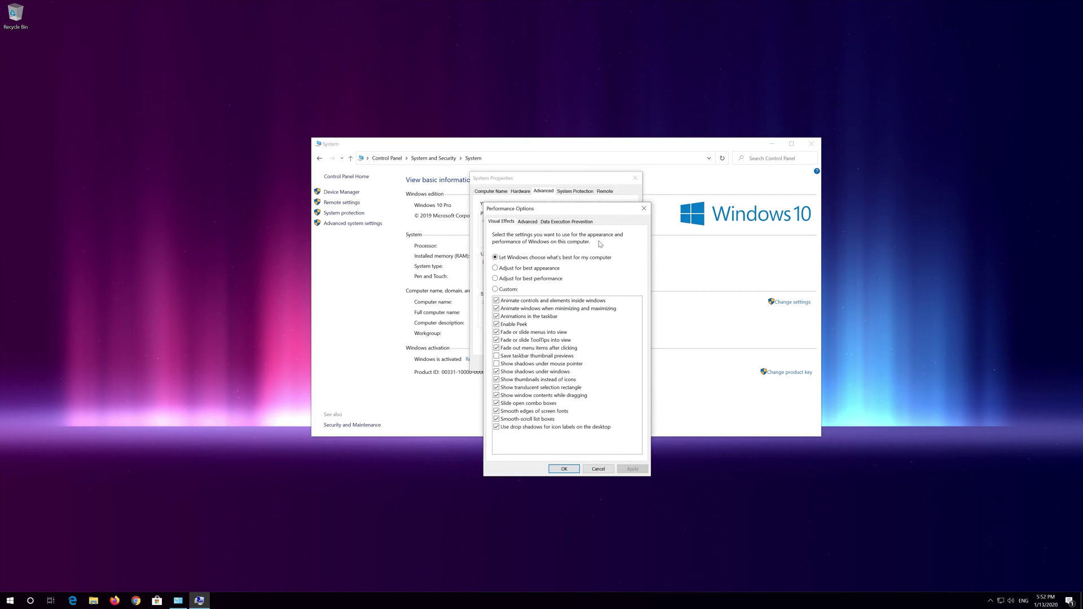
{"action": "left_click_drag", "start_coordinate": [588, 210], "coordinate": [575, 150]}
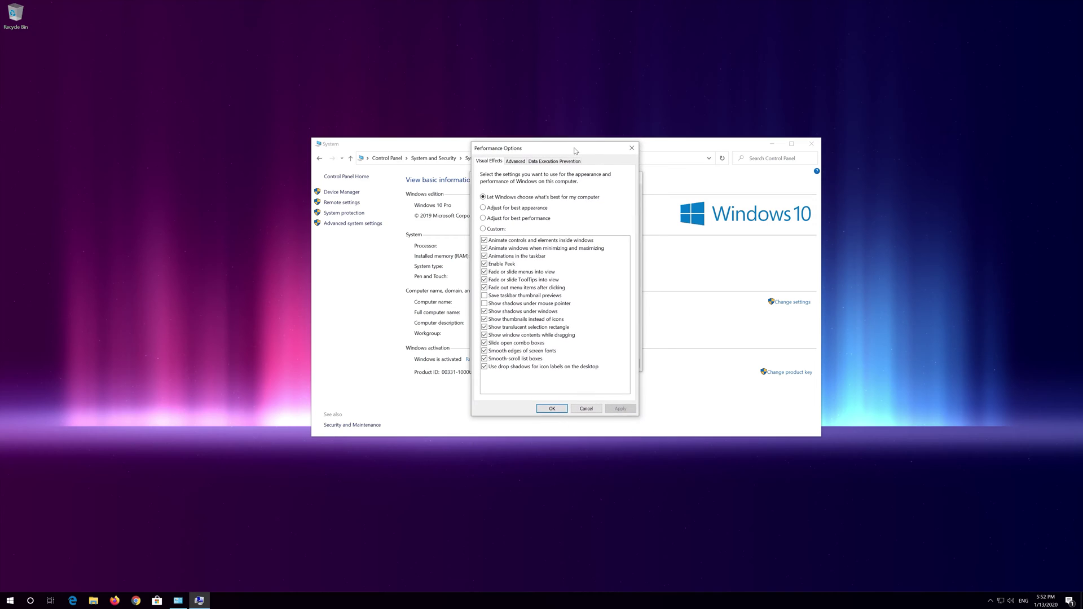
{"action": "left_click", "coordinate": [515, 162]}
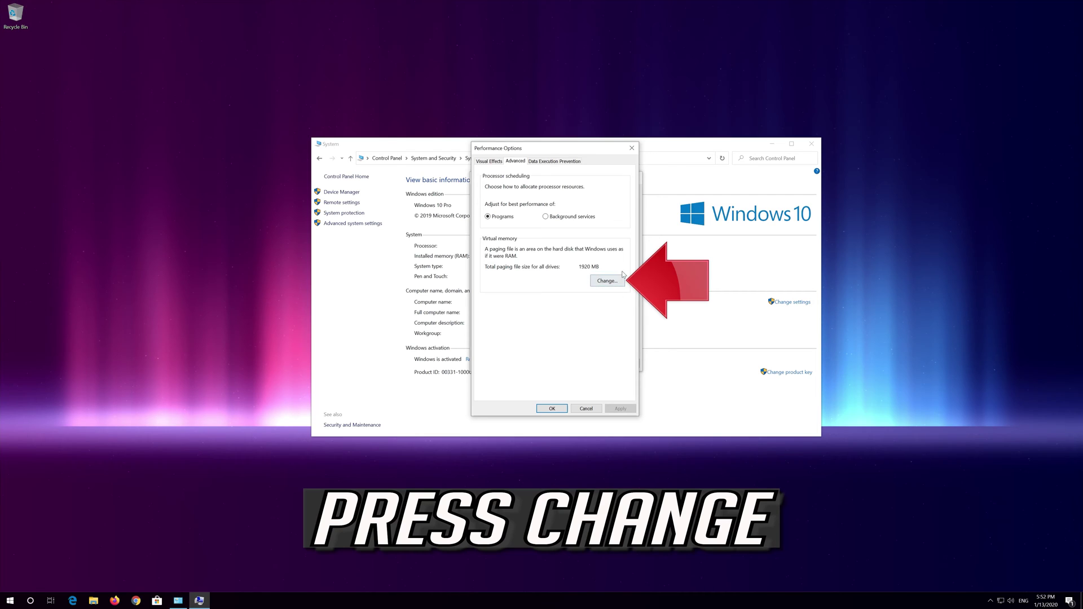
{"action": "left_click", "coordinate": [594, 285]}
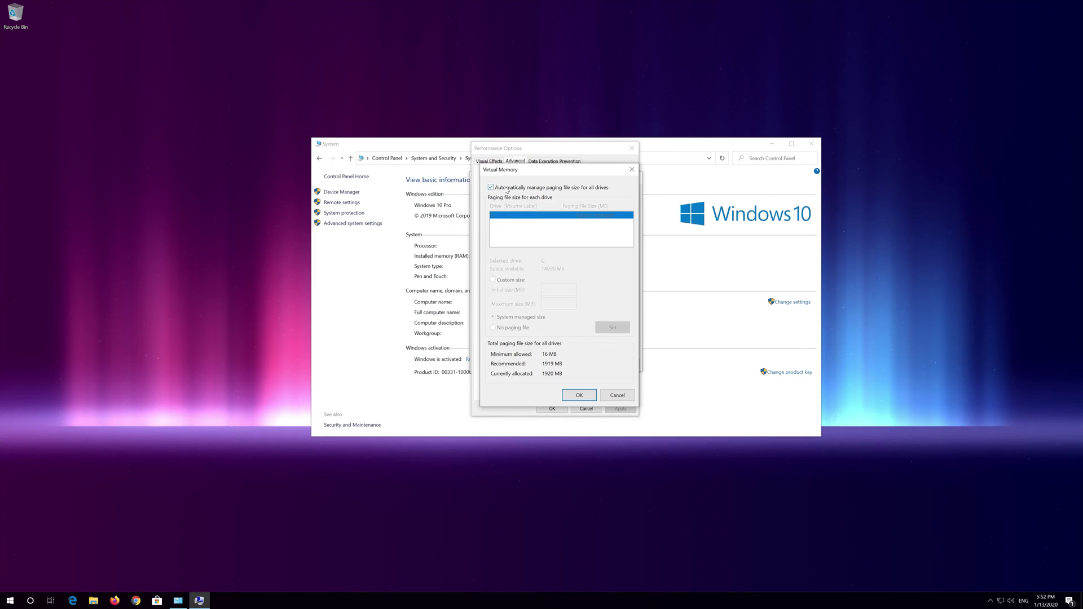
Turn off automatic paging management, set drive C to No paging file, confirm, and save
{"action": "left_click", "coordinate": [491, 188]}
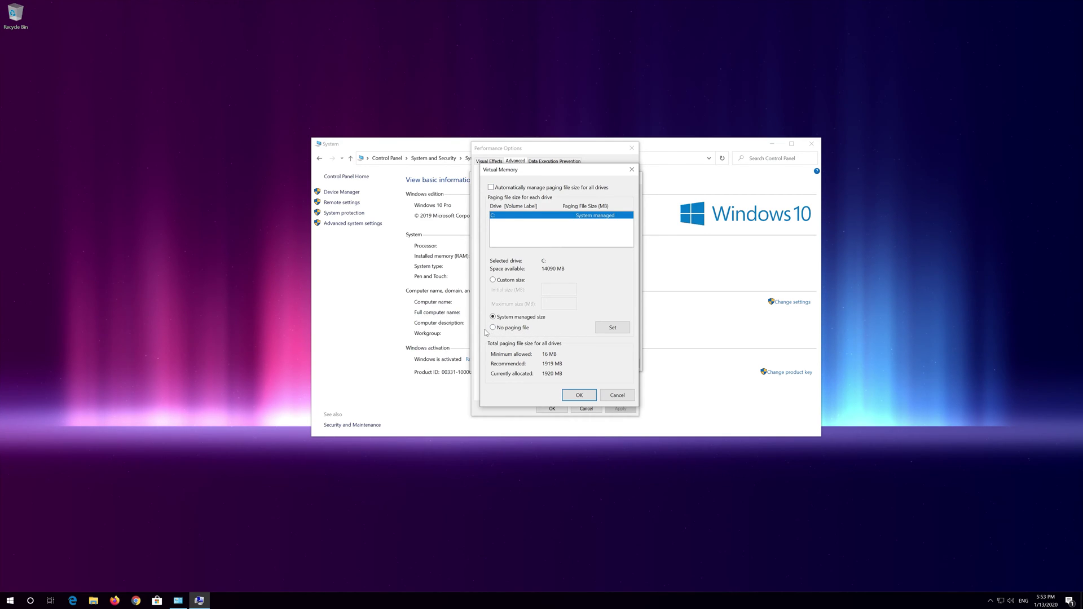
{"action": "left_click", "coordinate": [492, 328]}
{"action": "left_click", "coordinate": [606, 333]}
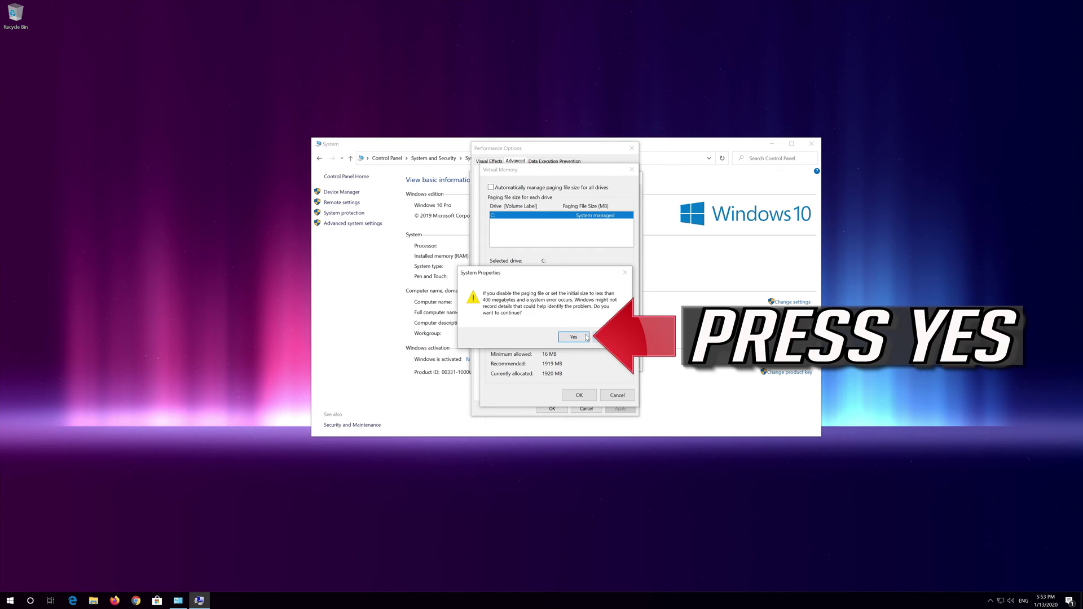
{"action": "left_click", "coordinate": [561, 338]}
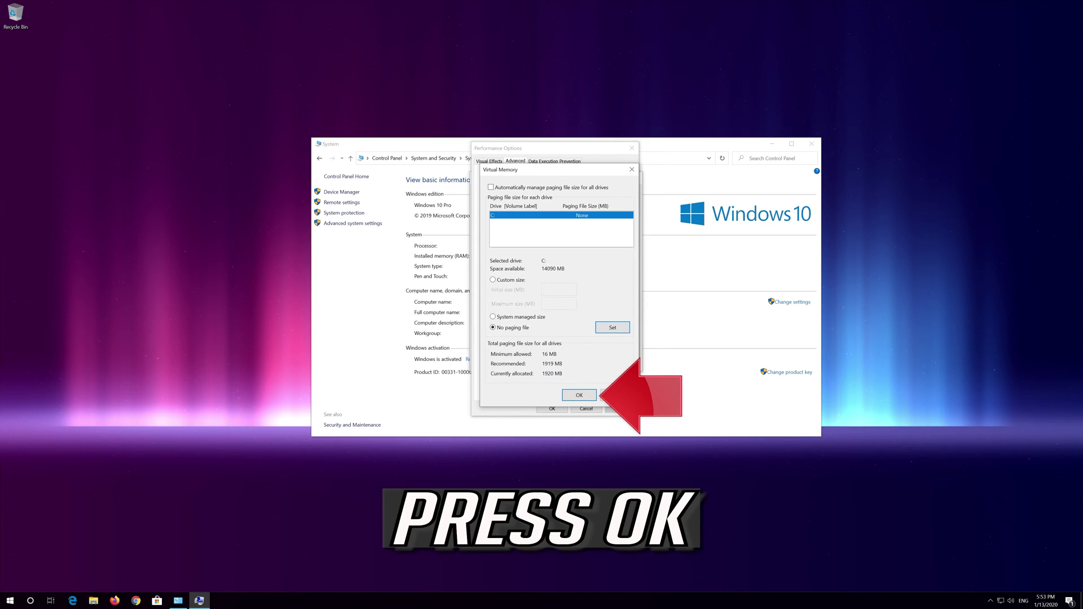
{"action": "left_click", "coordinate": [571, 400]}
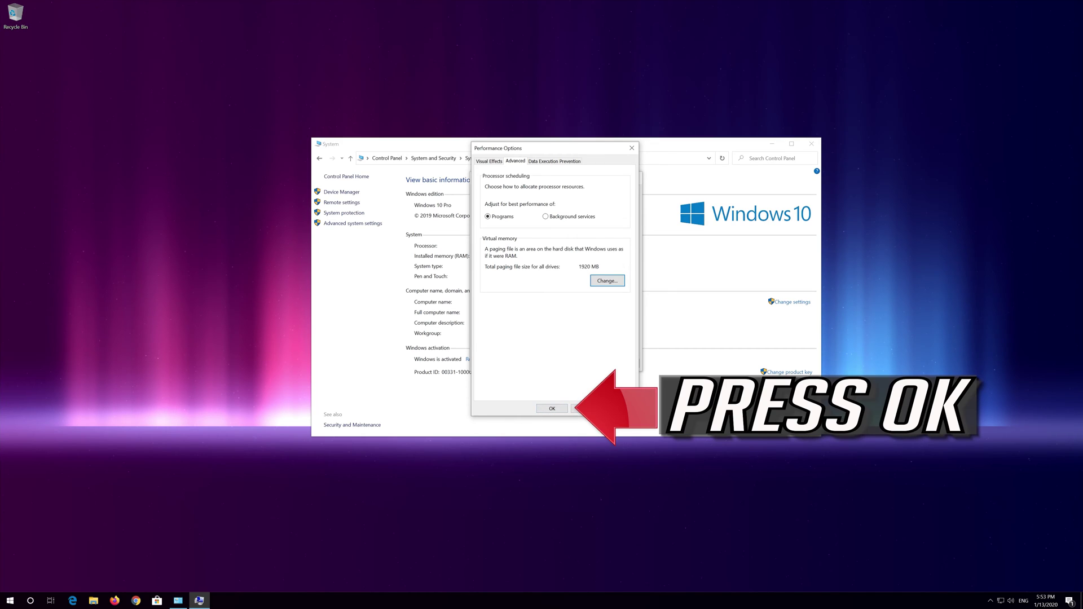
{"action": "left_click", "coordinate": [547, 410]}
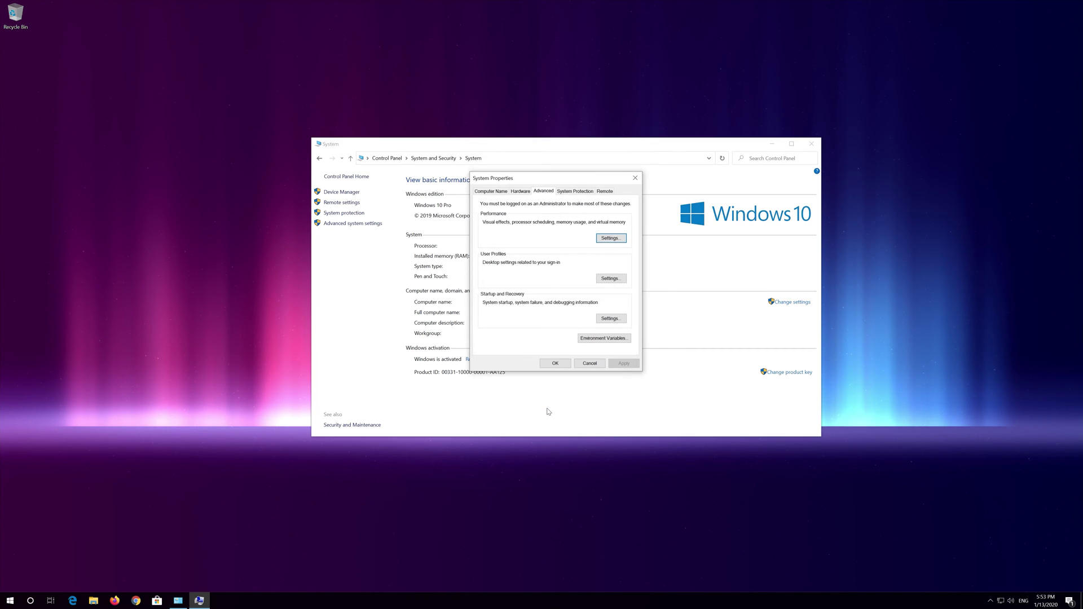
Close System Properties and the System window, then open Start's power options to restart
{"action": "left_click", "coordinate": [550, 368]}
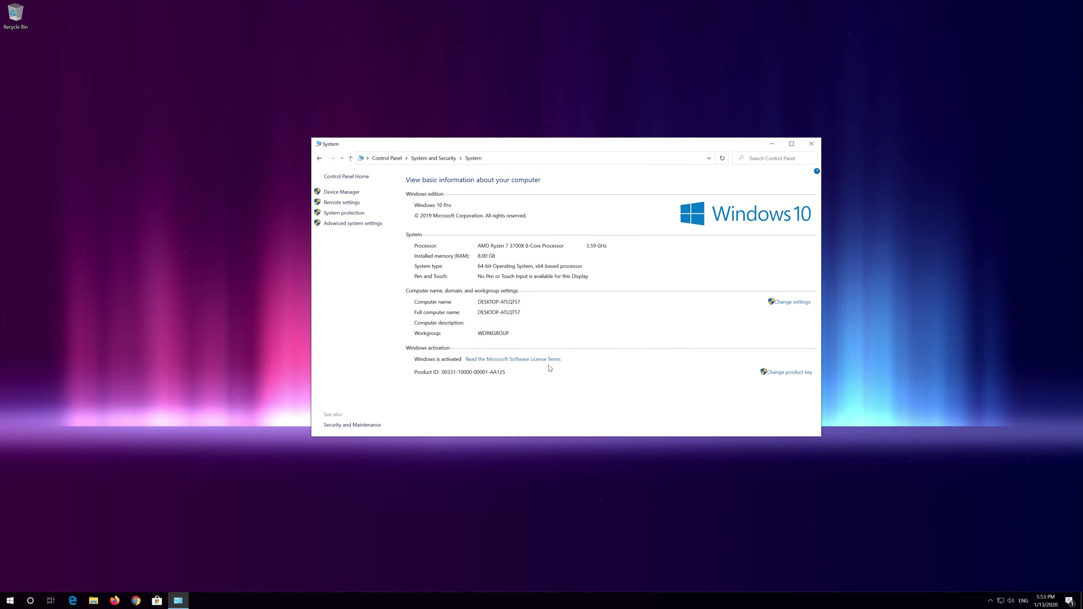
{"action": "left_click", "coordinate": [810, 146]}
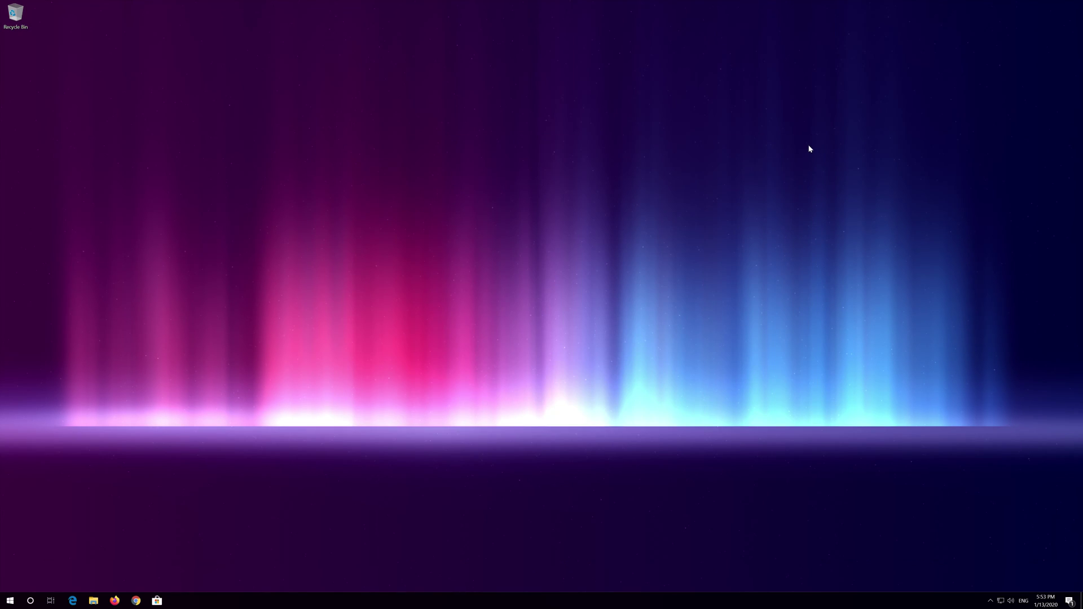
{"action": "left_click", "coordinate": [8, 600]}
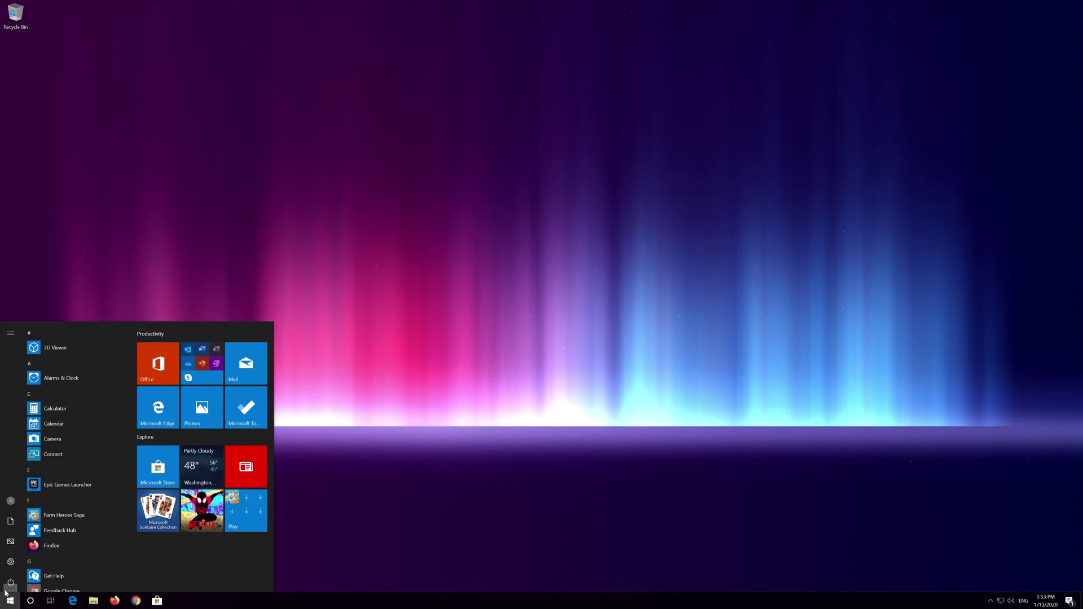
{"action": "left_click", "coordinate": [9, 582]}
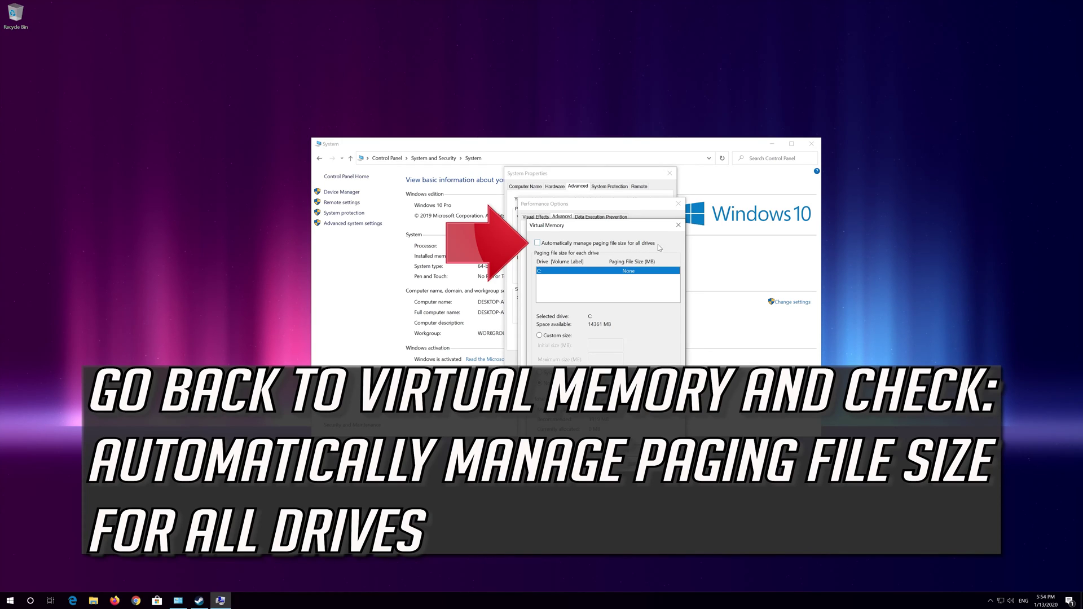
Re-check 'Automatically manage paging file size for all drives' in the Virtual Memory dialog
{"action": "left_click", "coordinate": [538, 243]}
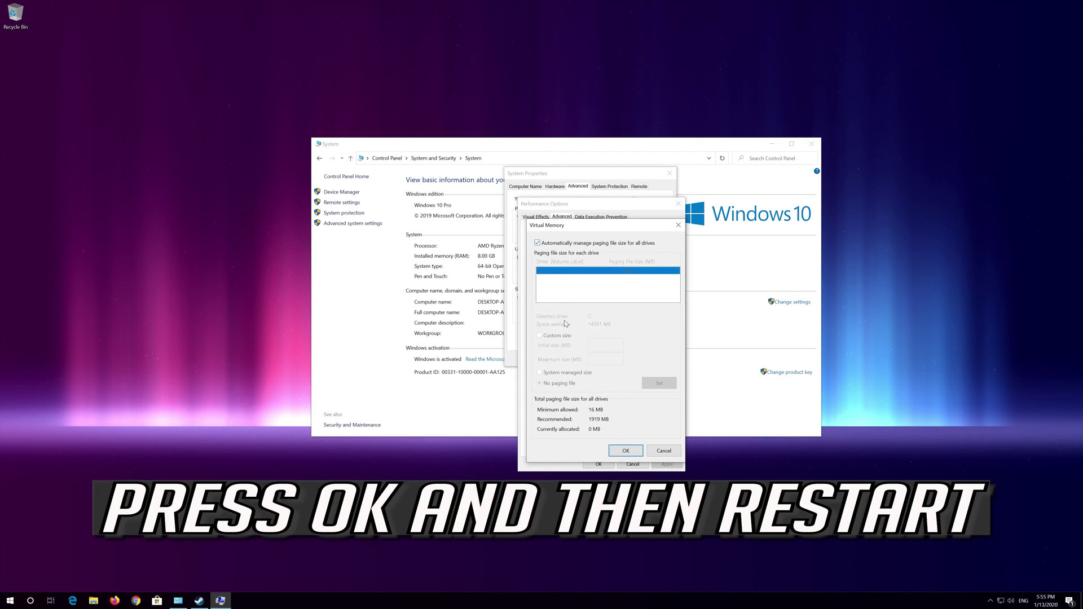